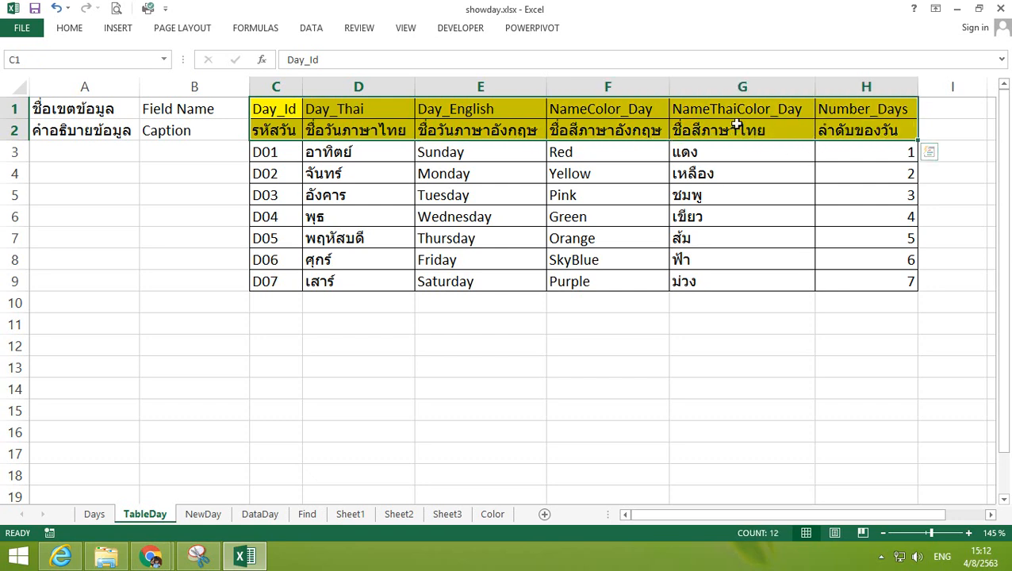
Copy the two header rows, range C1:H2, with the field names and captions on the TableDay sheet
left_click(277, 108)
left_click_drag(305, 125, 861, 130)
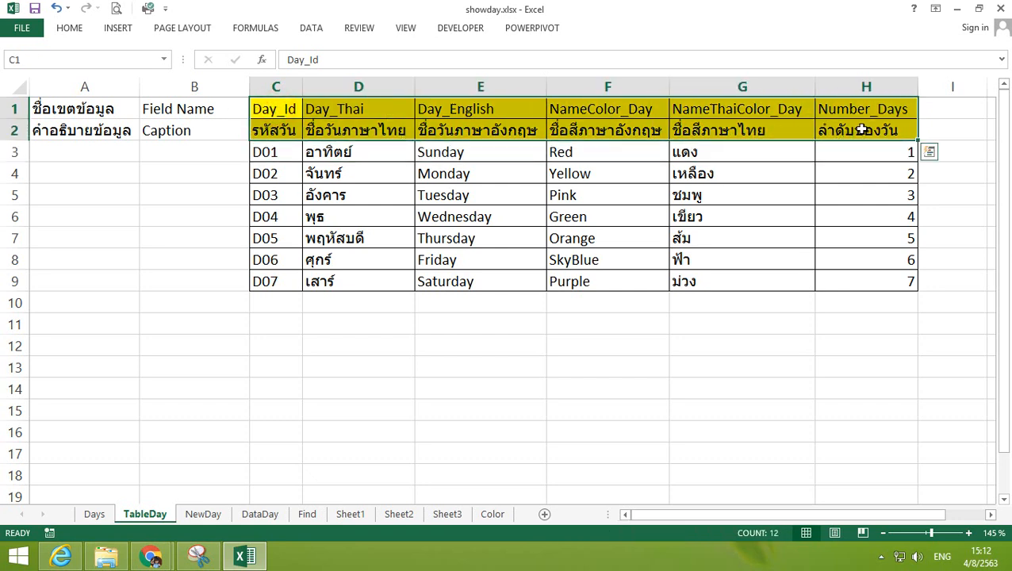
right_click(371, 109)
left_click(409, 136)
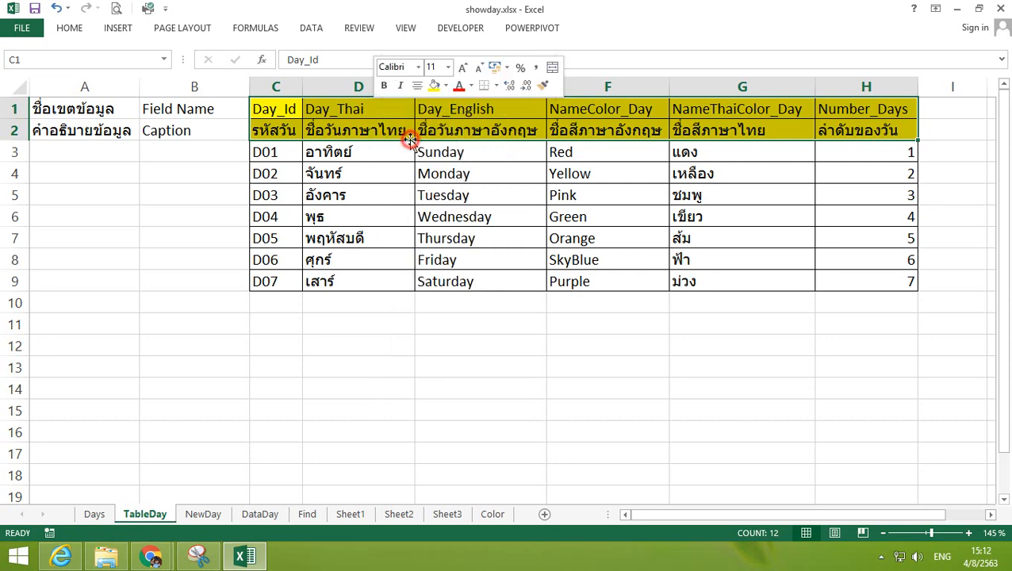
Paste the copied headers transposed into the NewDay sheet, starting at cell A1
left_click(214, 514)
left_click(75, 117)
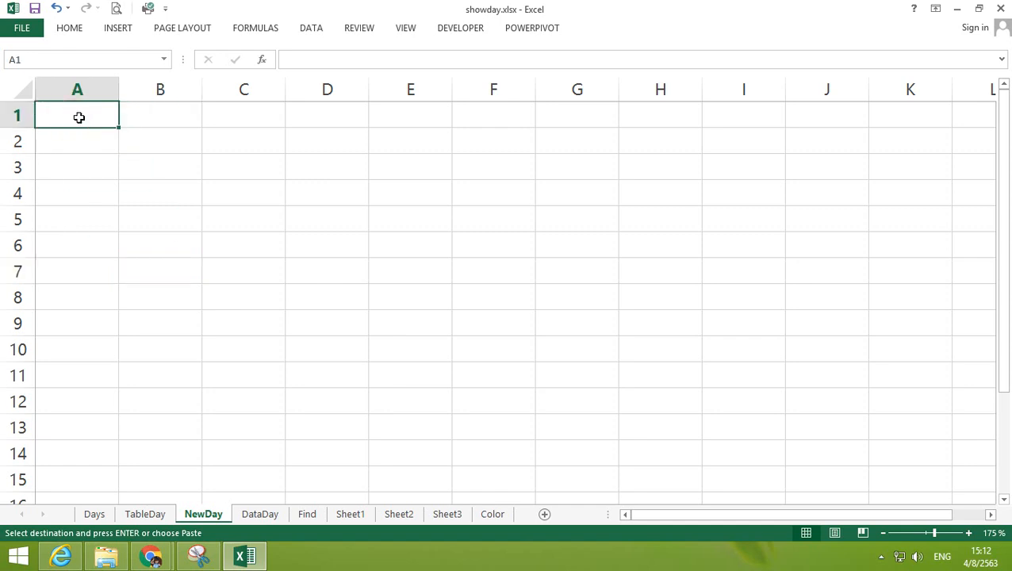
right_click(78, 117)
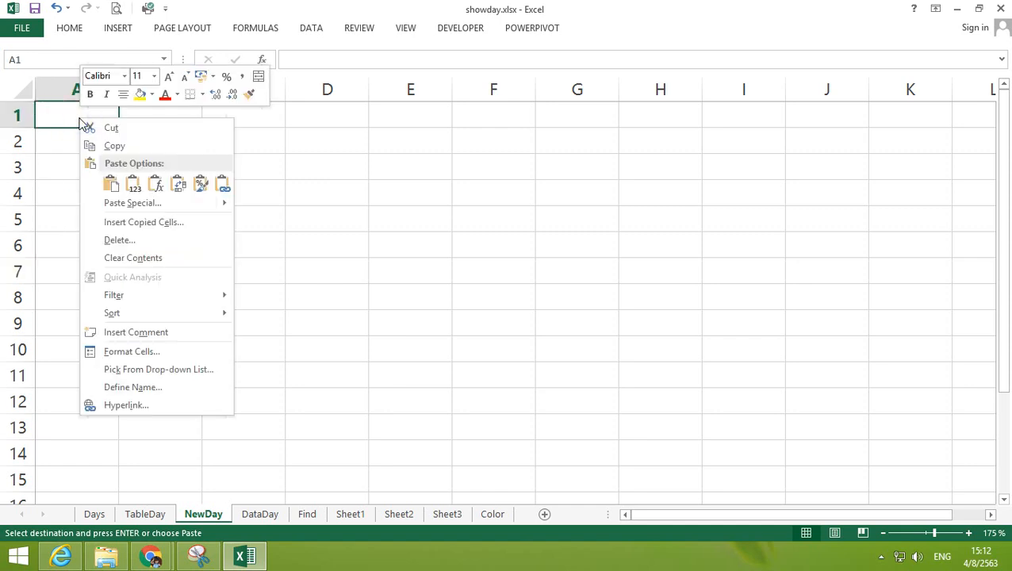
left_click(129, 204)
left_click_drag(172, 80, 318, 120)
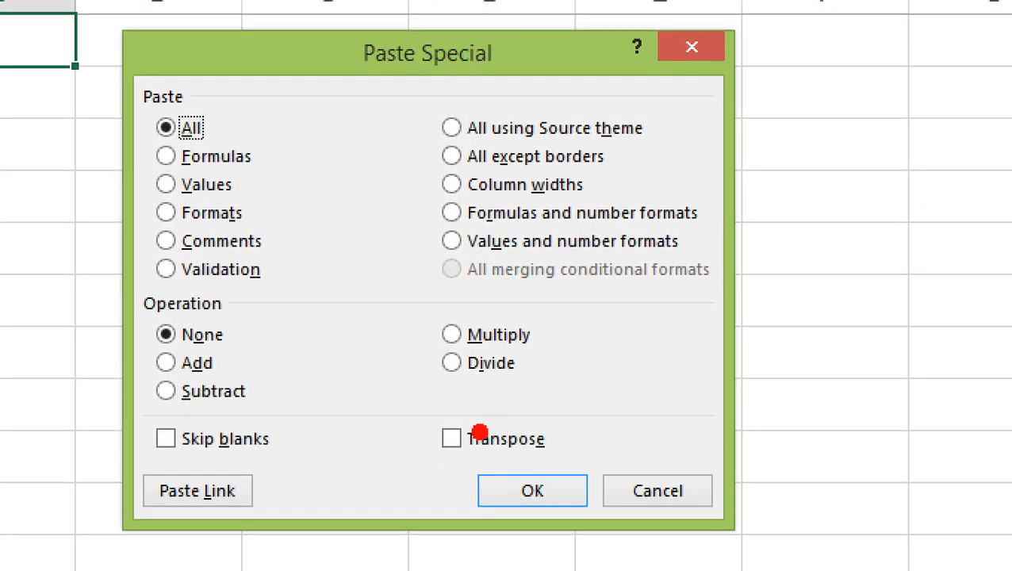
left_click_drag(452, 438, 483, 409)
left_click_drag(450, 461, 562, 456)
left_click_drag(560, 508, 584, 478)
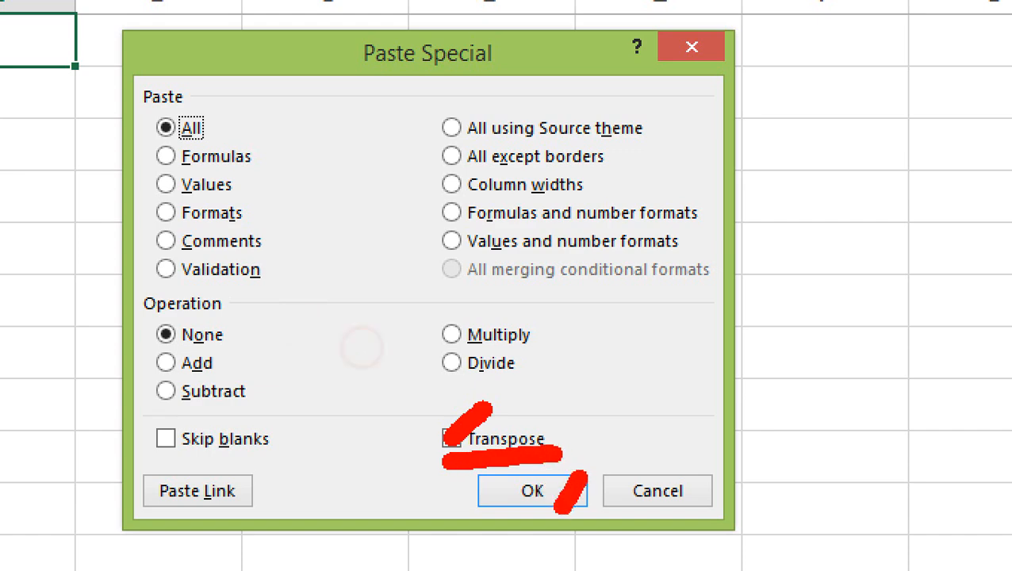
key("Escape")
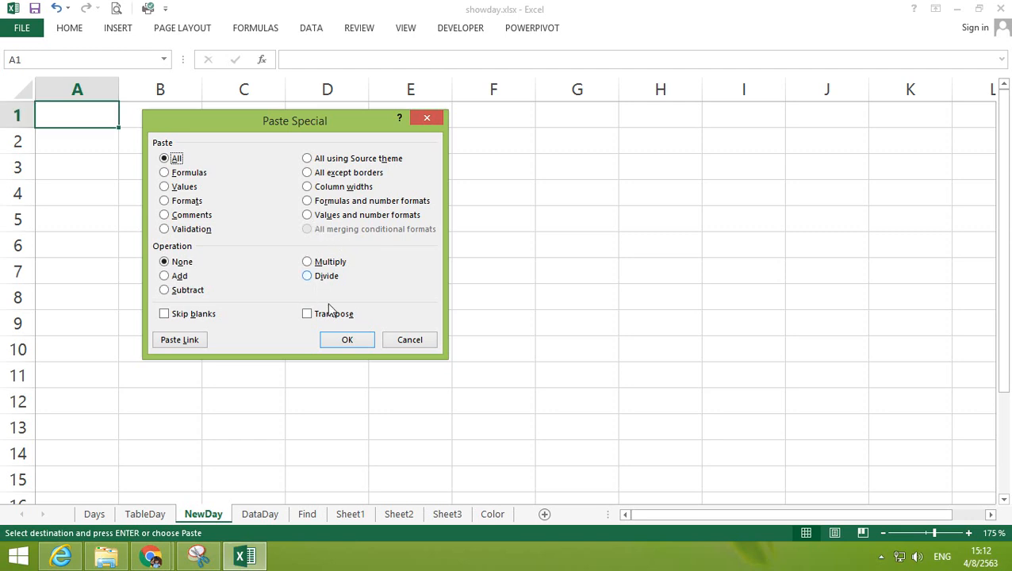
left_click(326, 315)
left_click(345, 338)
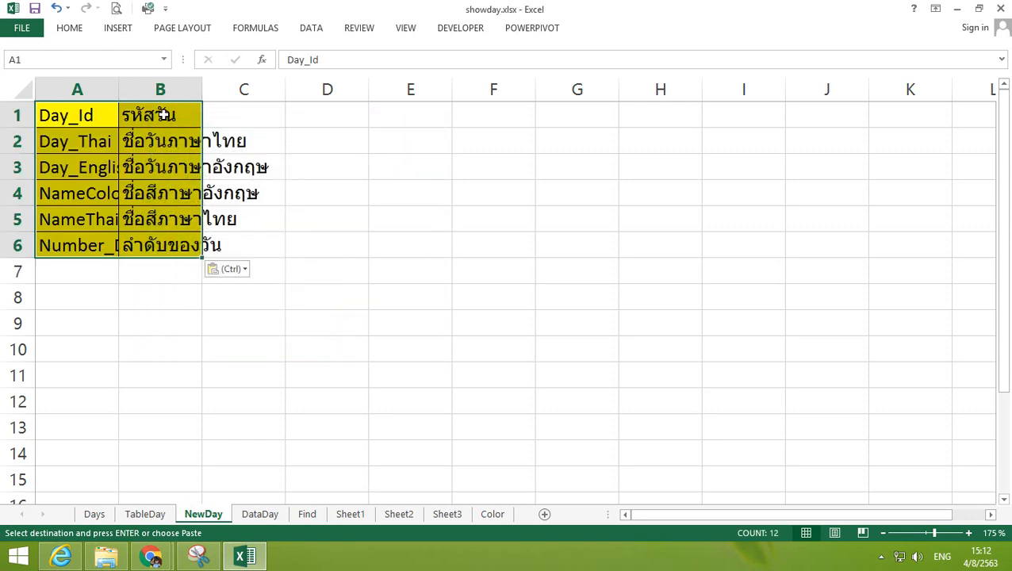
Fit columns A and B to their contents and widen column C on the NewDay sheet
double_click(119, 86)
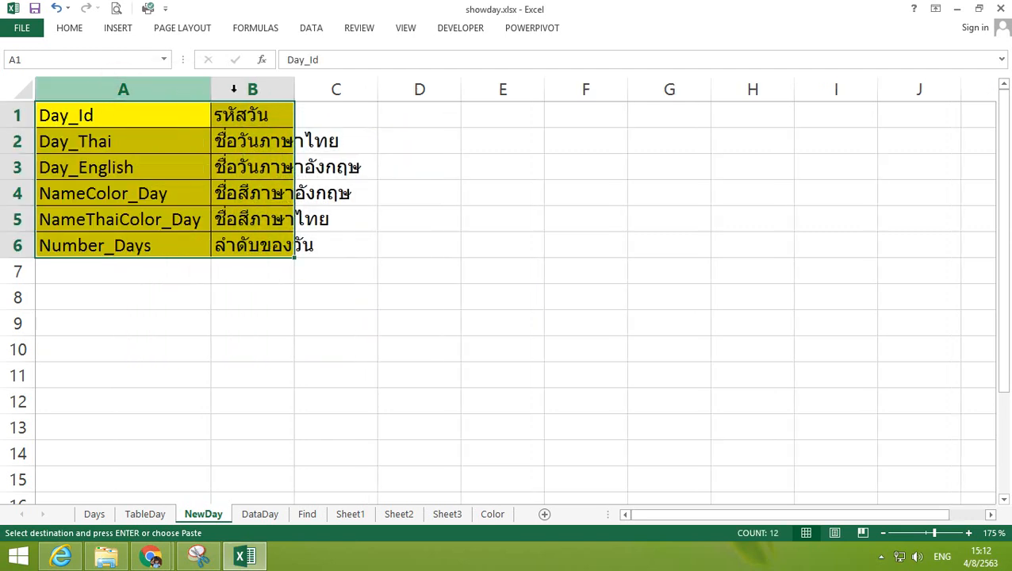
double_click(292, 86)
left_click_drag(452, 84, 492, 86)
Add a comment to cell C1 reading only "Input Id of Day" and shrink its box to fit the text
left_click(457, 121)
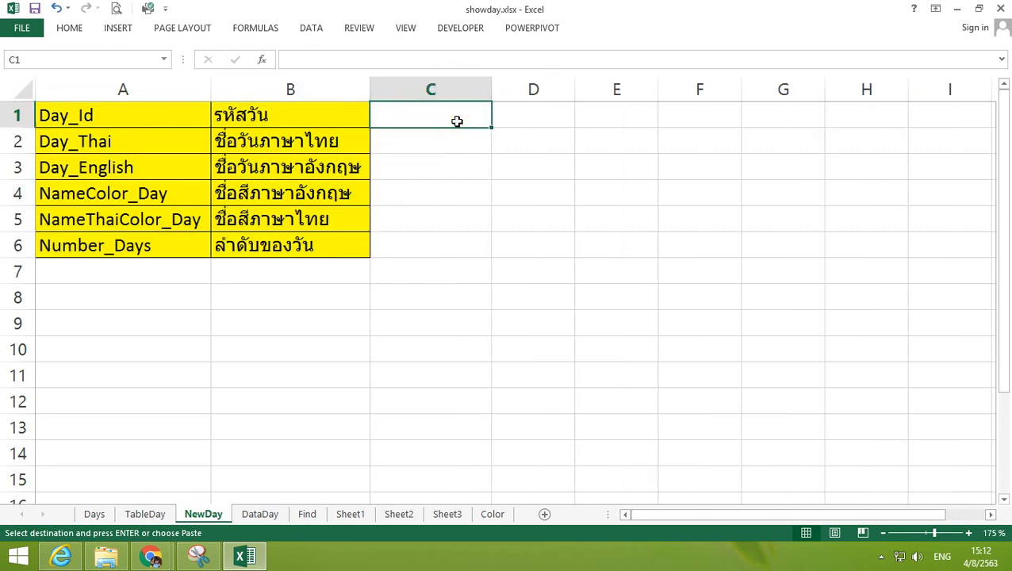
right_click(460, 118)
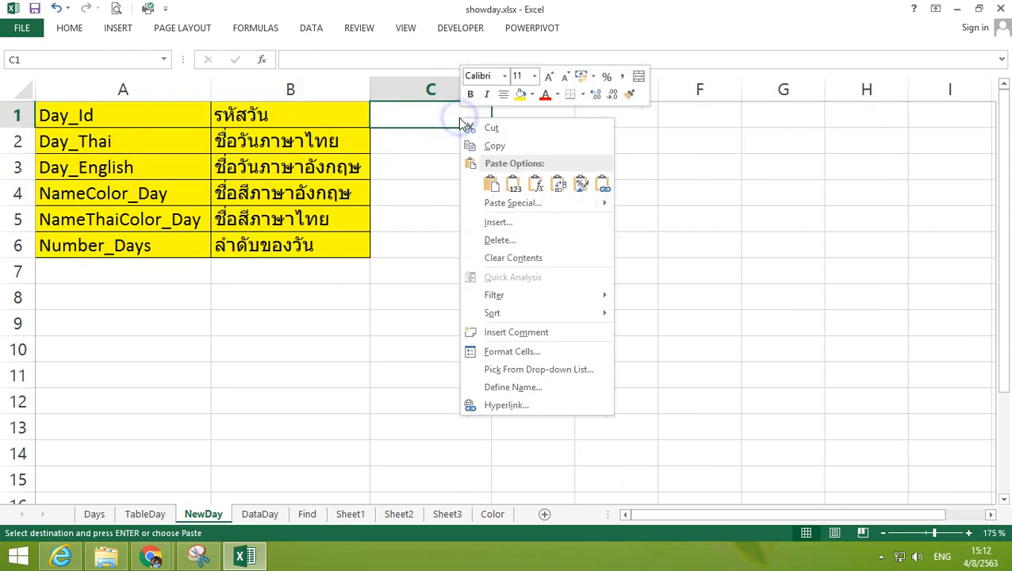
left_click(533, 334)
left_click_drag(668, 114, 498, 119)
type("In")
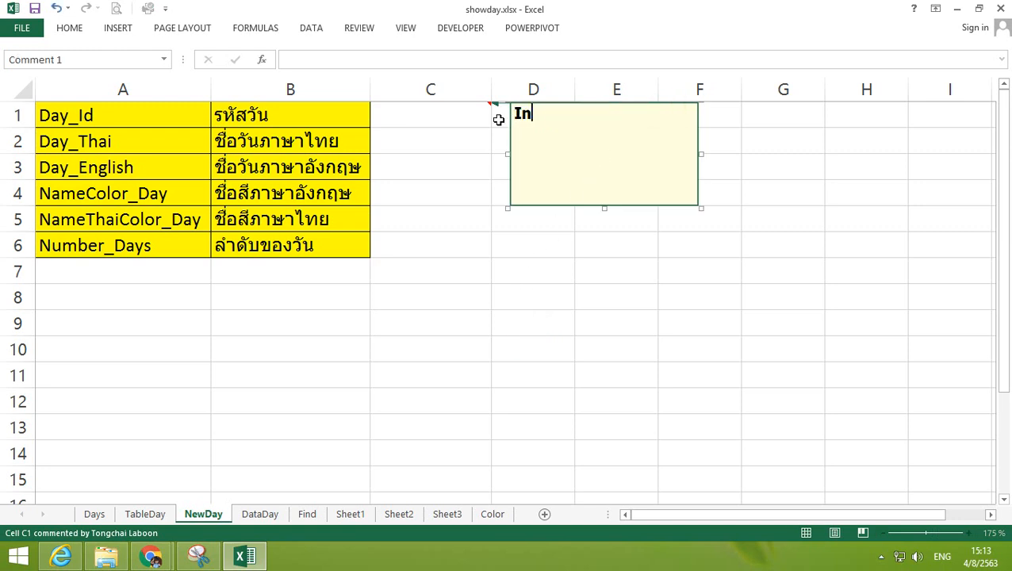
type("put Ind")
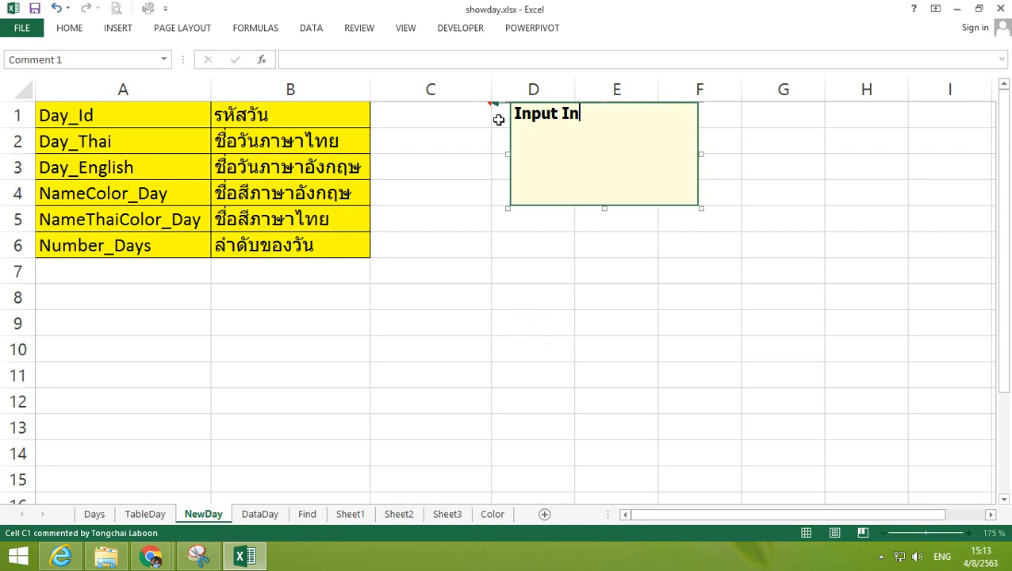
key("BackSpace")
key("BackSpace")
type("d of Day")
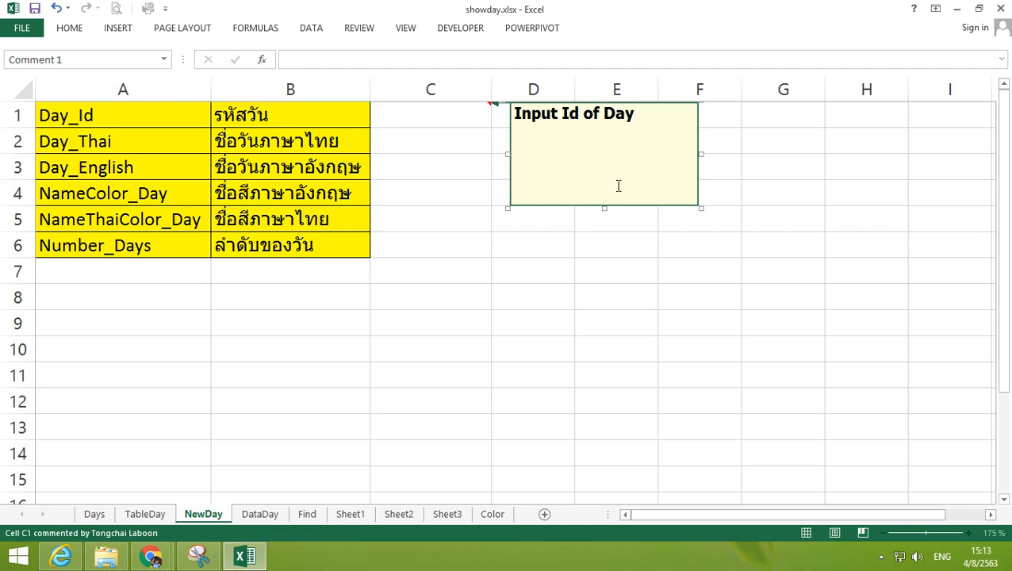
left_click_drag(605, 206, 602, 130)
left_click_drag(701, 115, 661, 114)
Enter the day code D01 in cell C1, beside the Day_Id caption
left_click(454, 118)
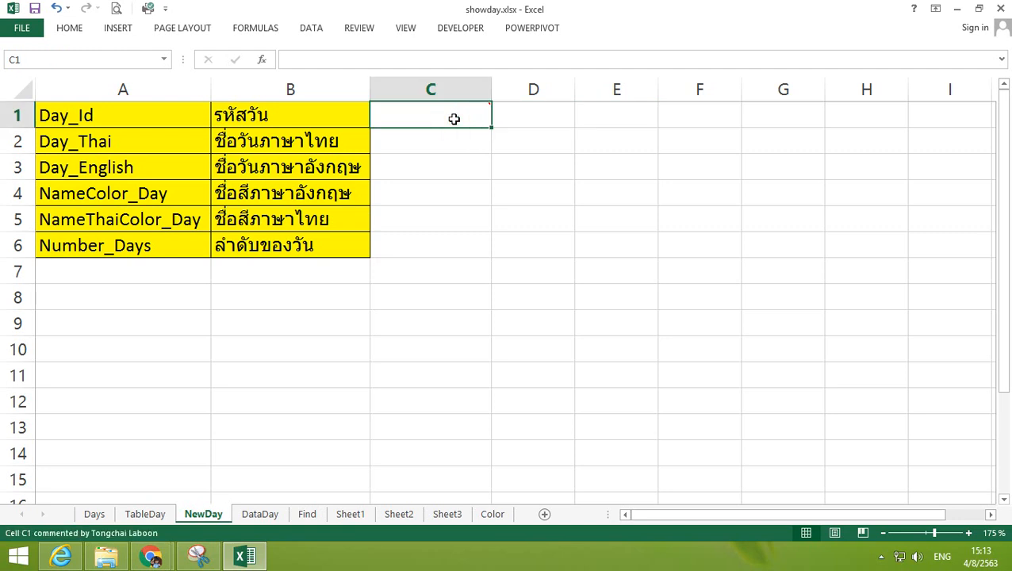
type("D01")
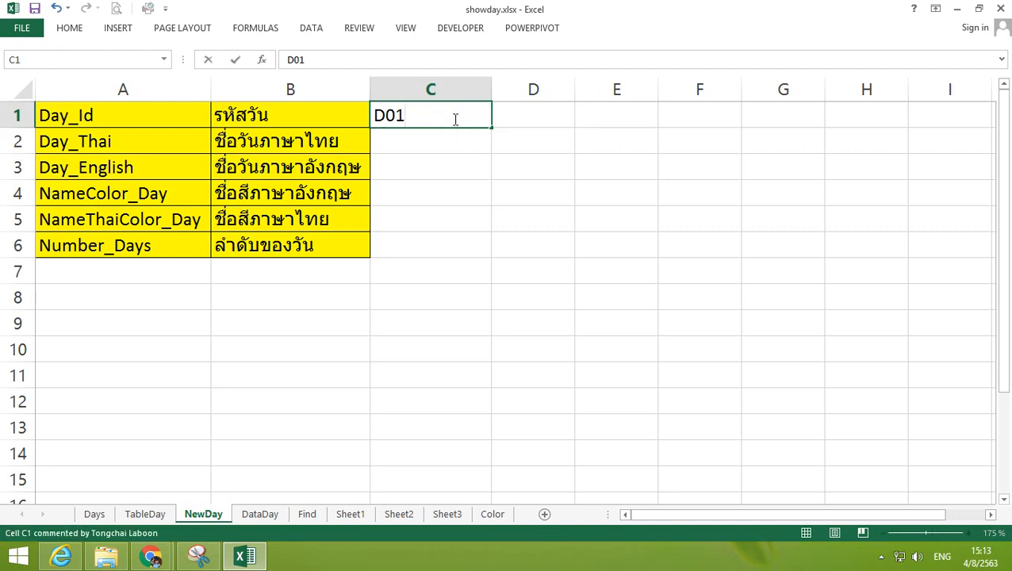
key("Return")
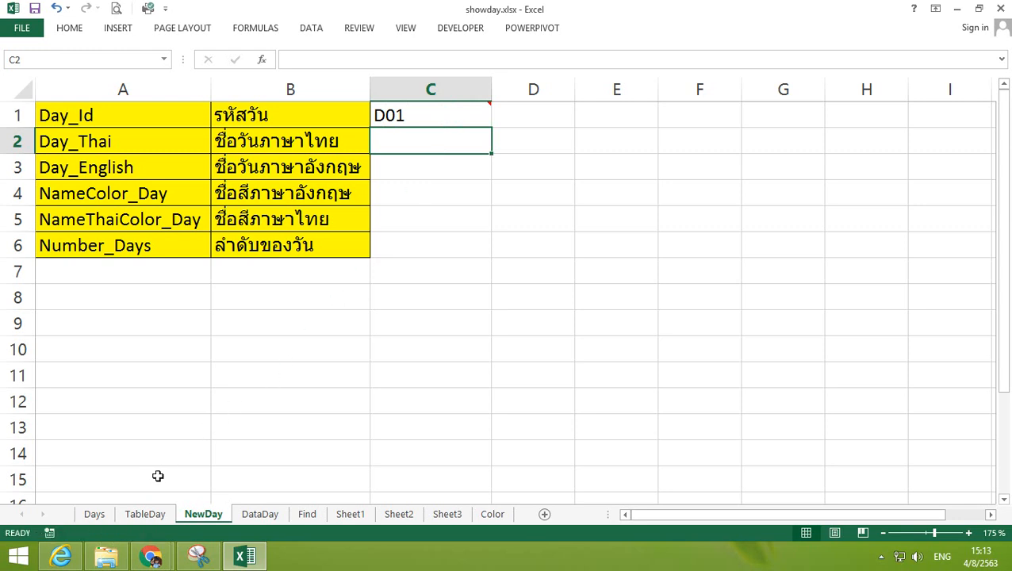
Define the workbook name DDay for the range C2:H9 on the TableDay sheet
left_click(145, 515)
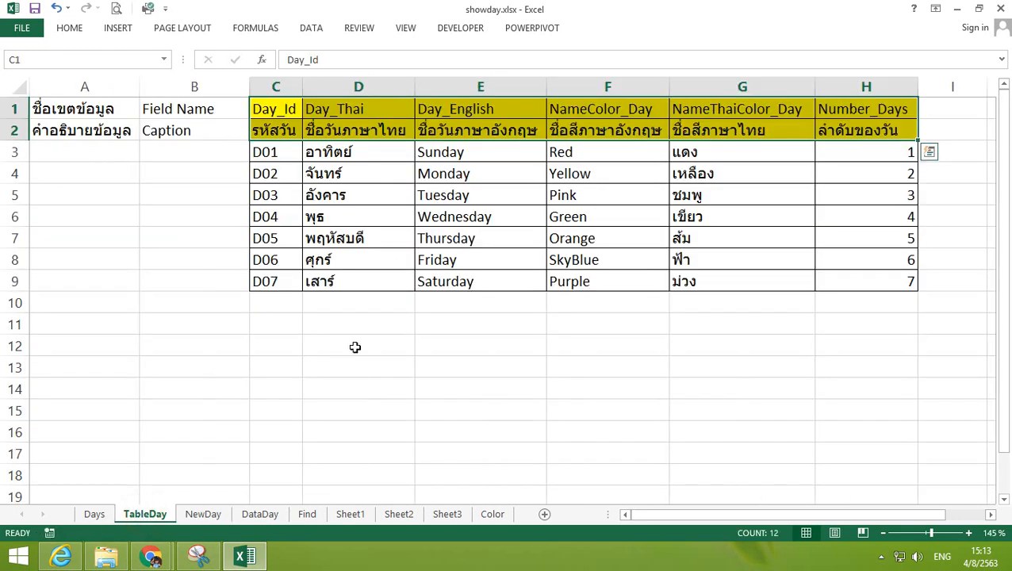
left_click(375, 284)
left_click_drag(284, 138, 872, 273)
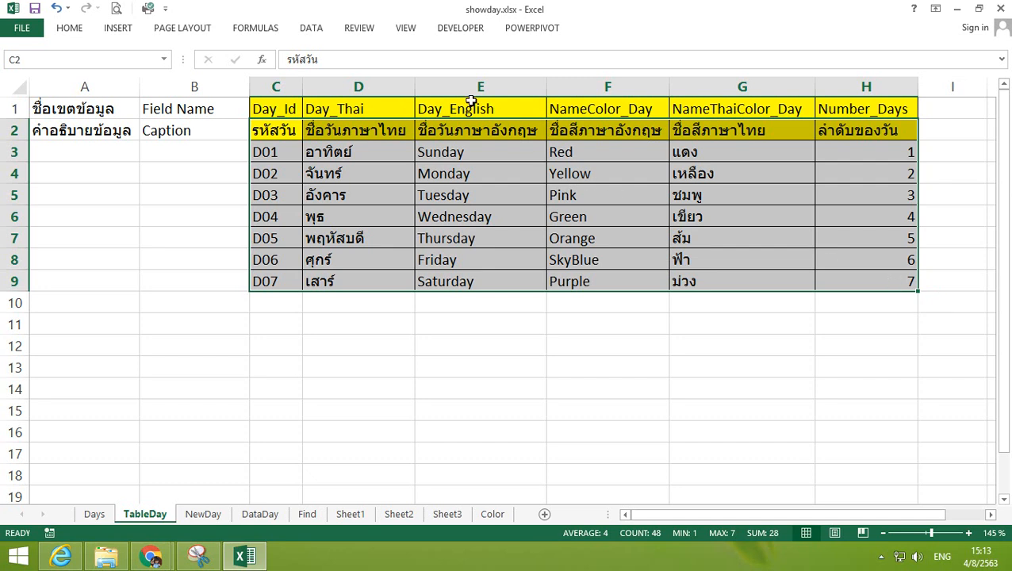
left_click(257, 31)
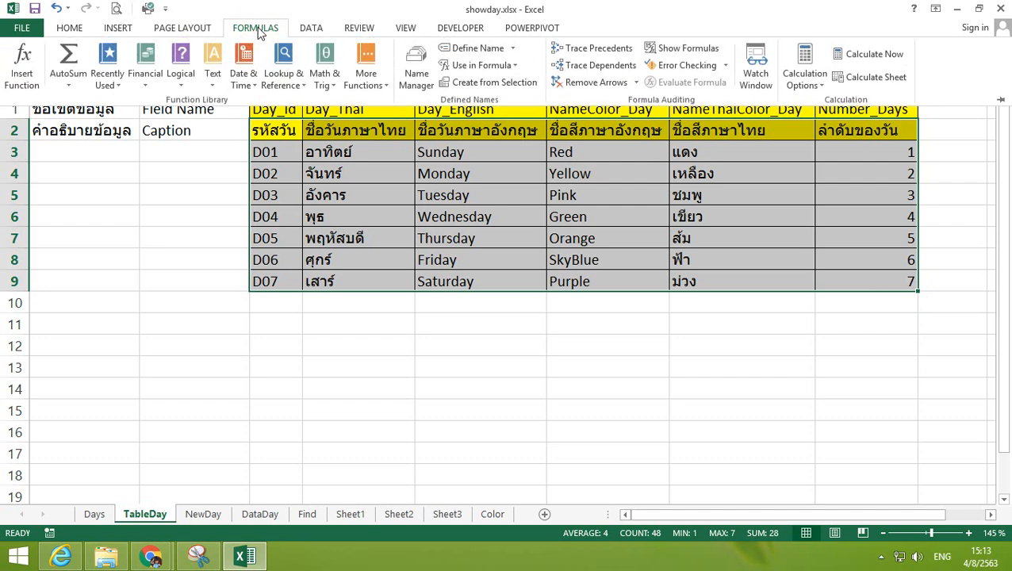
left_click(466, 51)
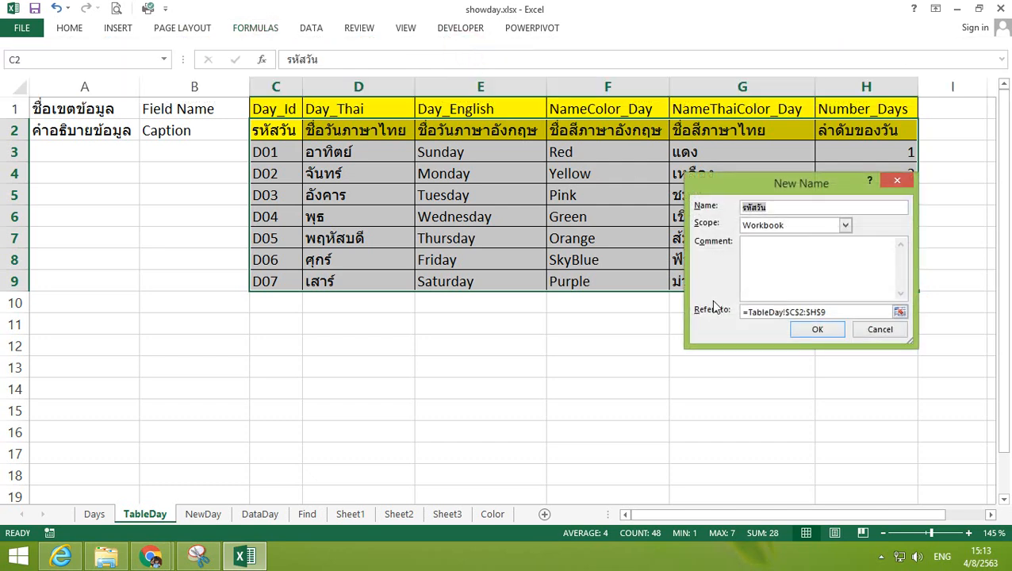
type("DDay")
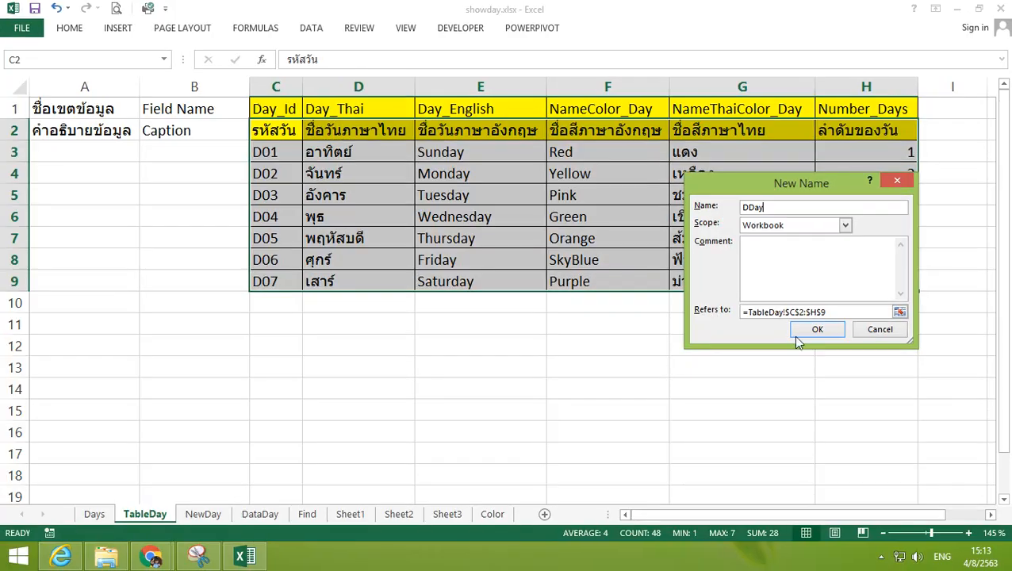
left_click(708, 343)
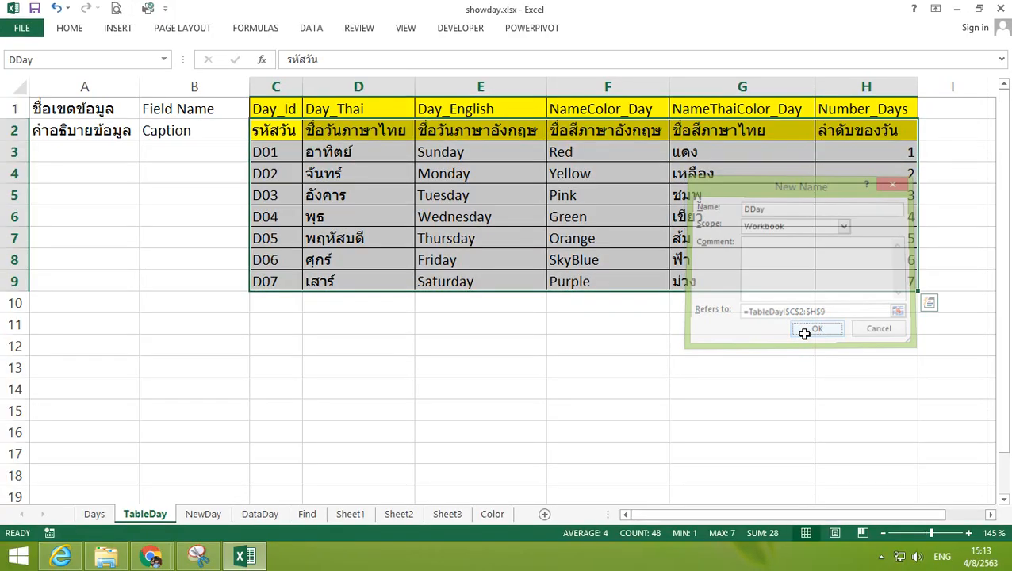
Enter the formula =VLOOKUP($C$1,DDay,2,TRUE) in cell C2 of the NewDay sheet to look up the Thai day name
left_click(204, 514)
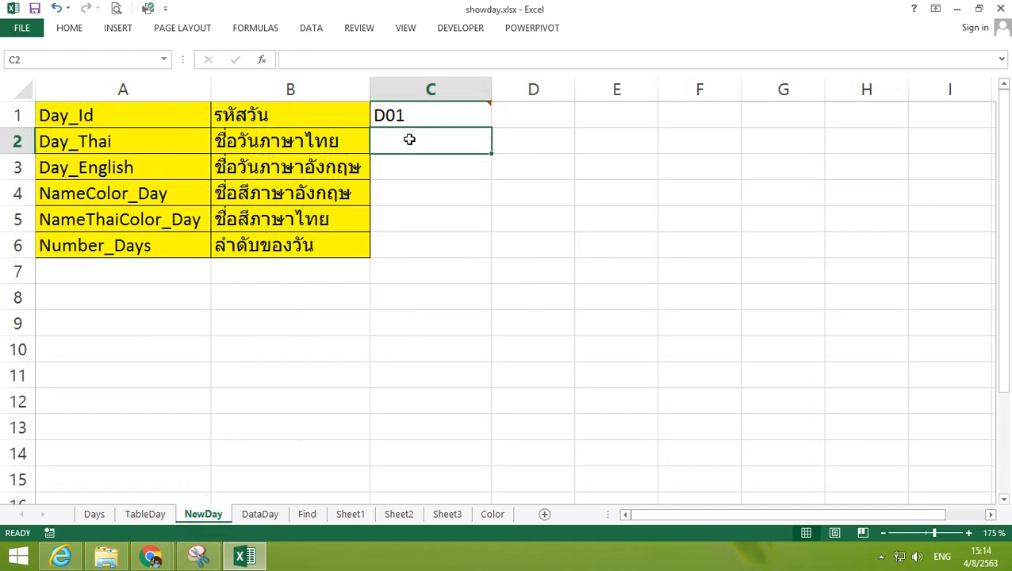
type("=")
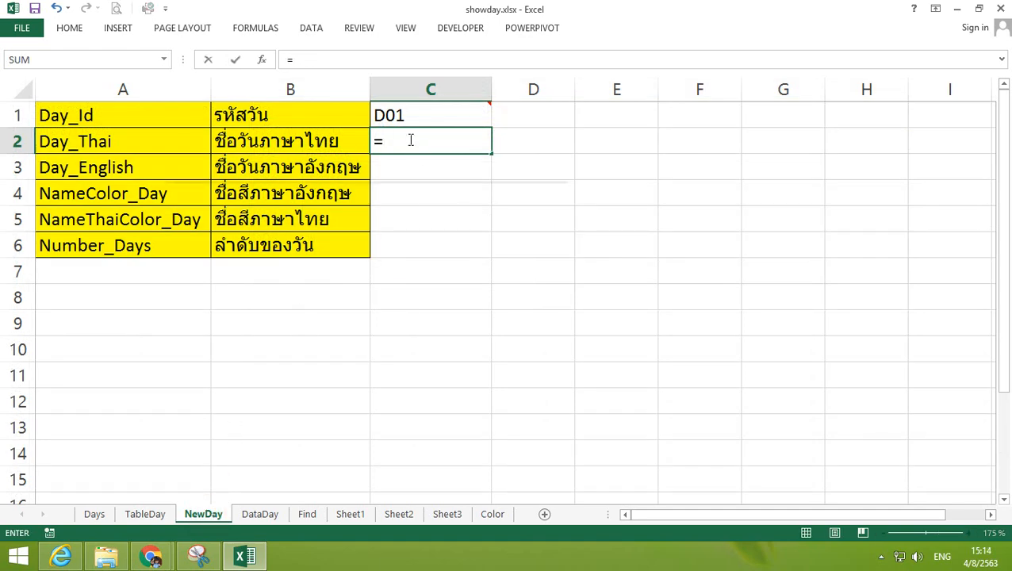
type("vl")
key("Tab")
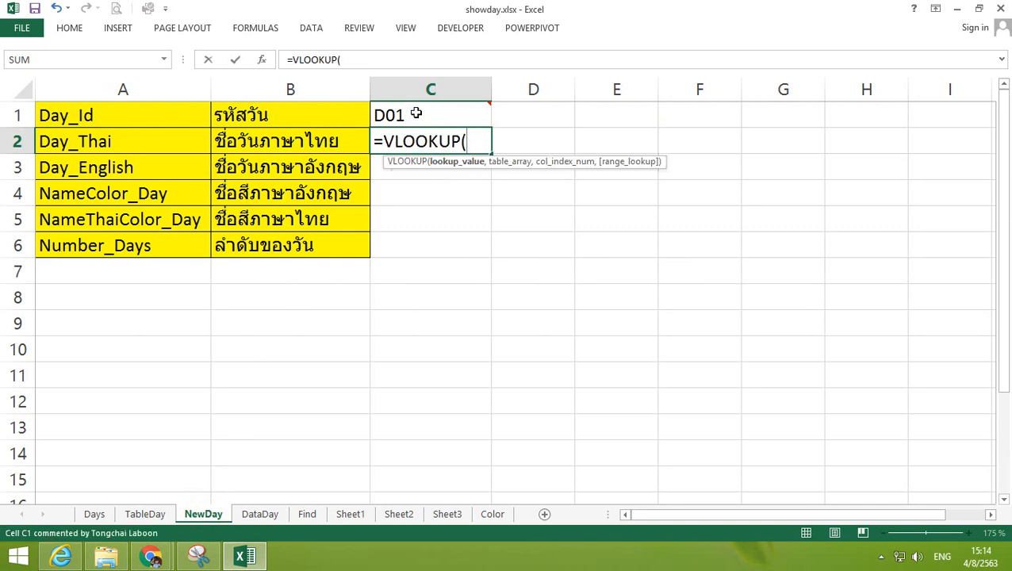
mouse_move(416, 111)
left_click(426, 119)
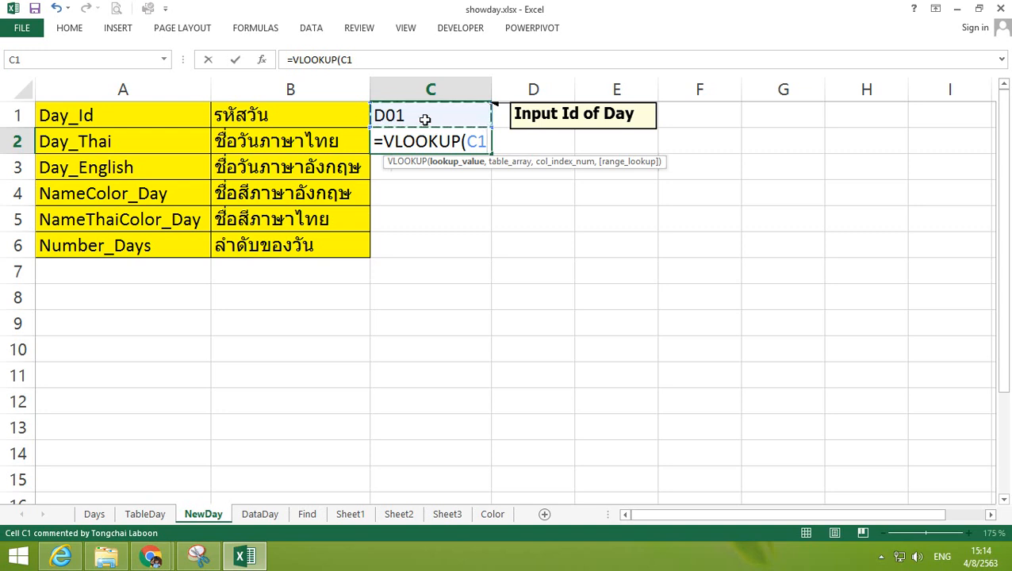
key("F4")
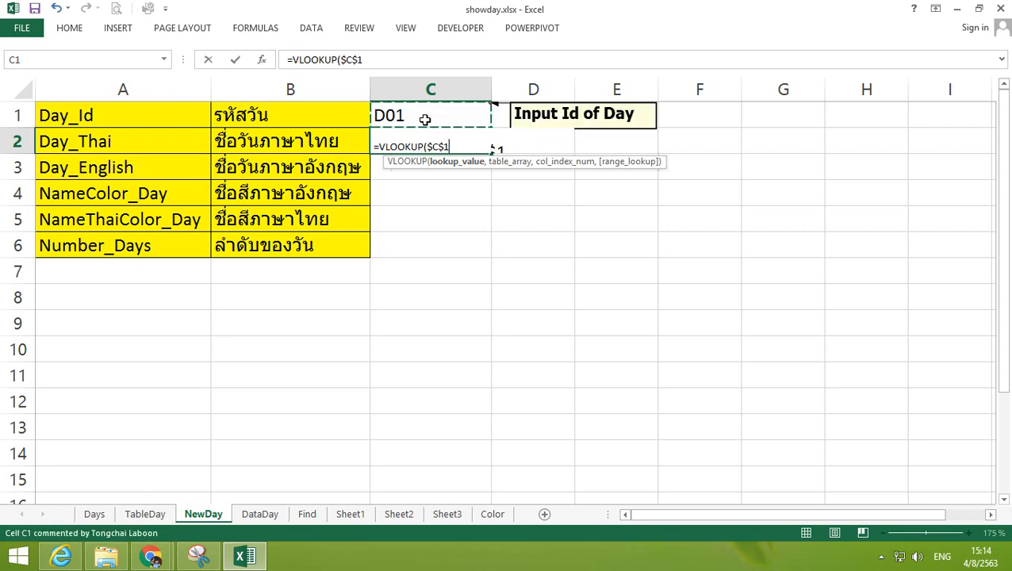
type(",")
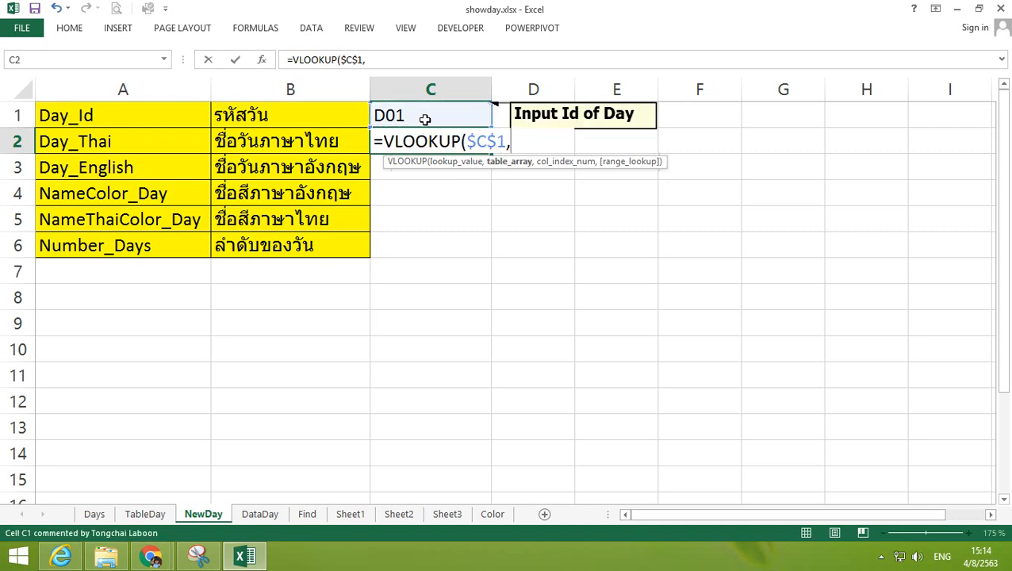
type("D")
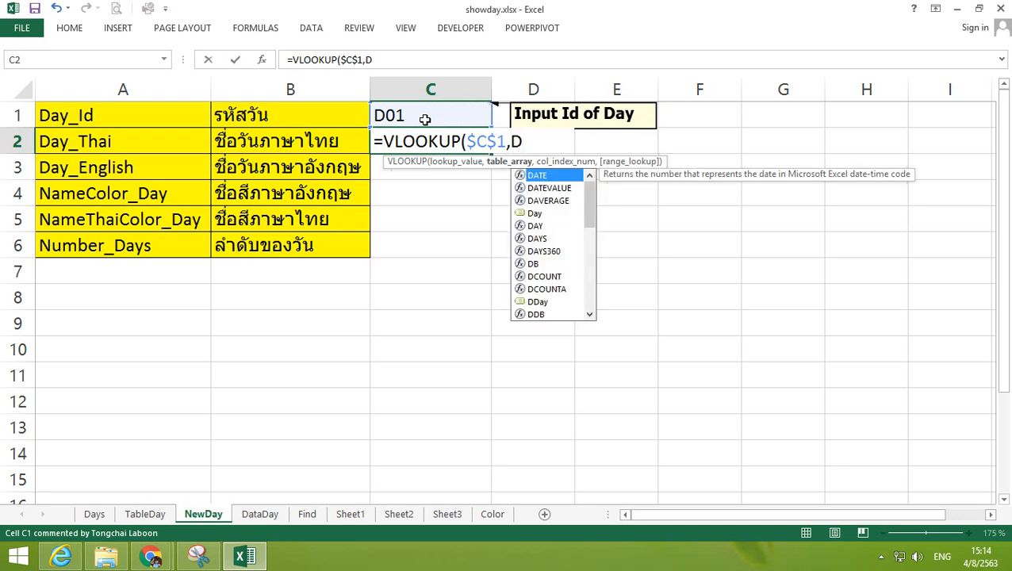
type("day,")
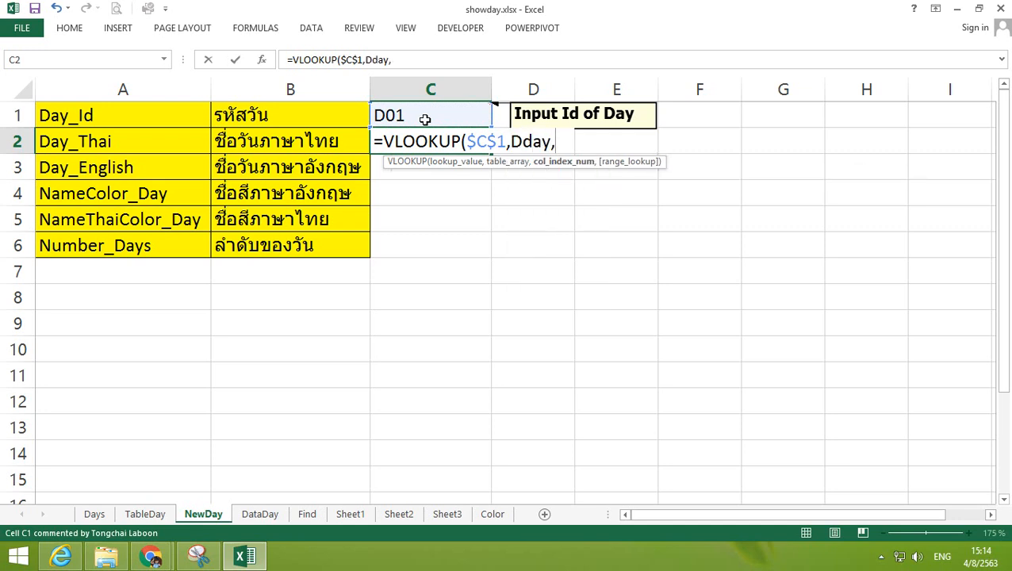
type("2,")
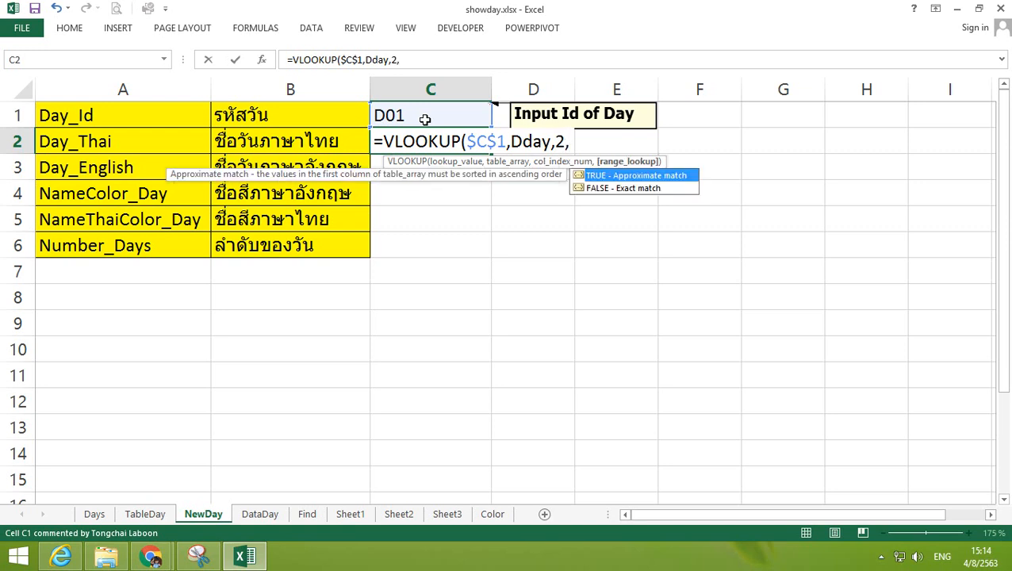
type("t")
key("Tab")
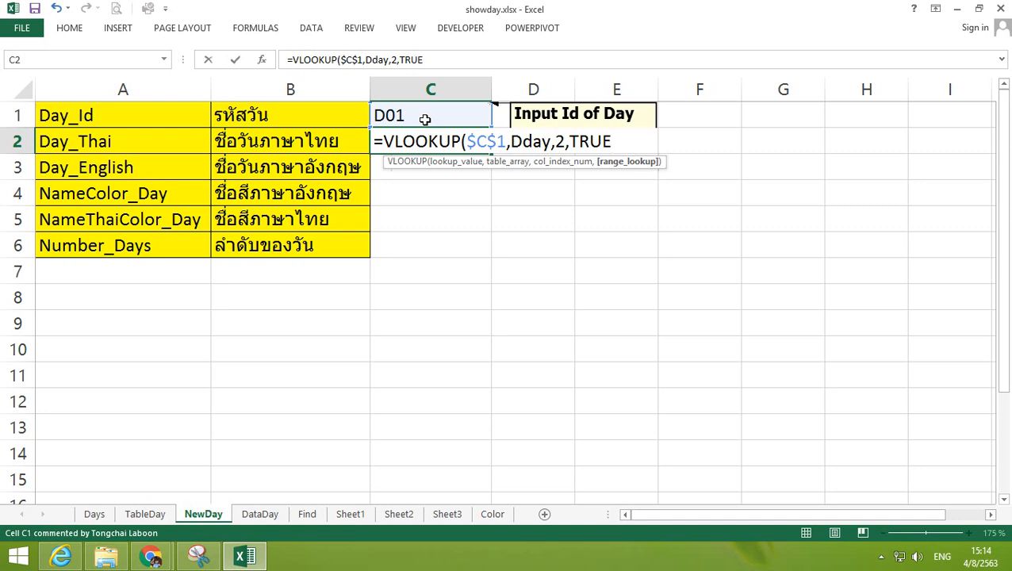
type(")")
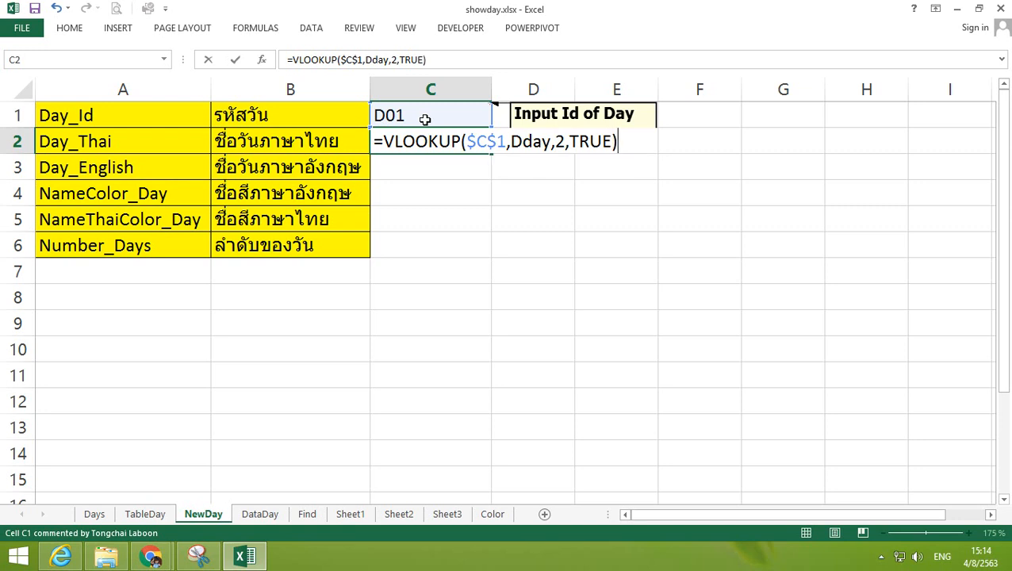
key("Return")
key("Up")
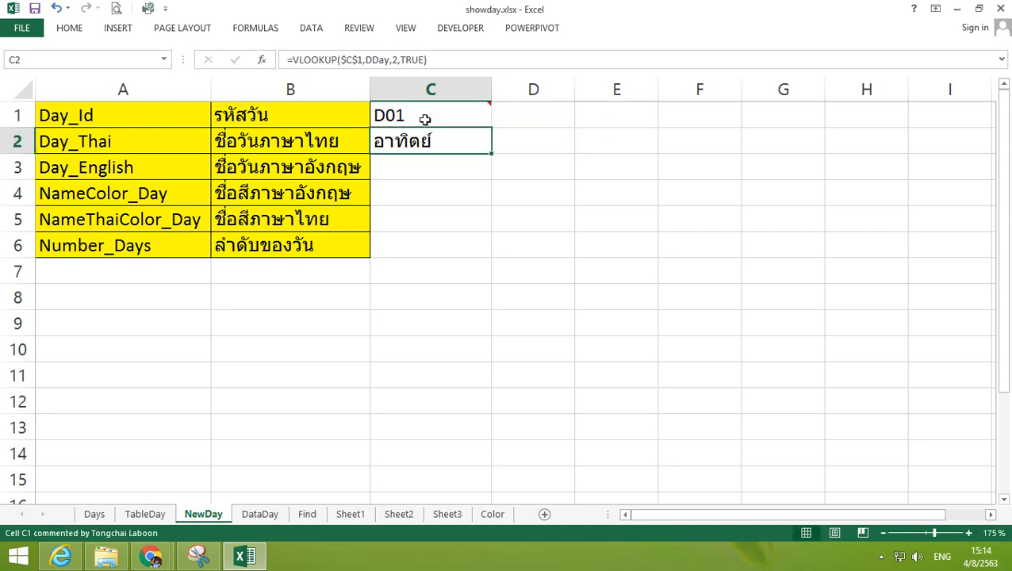
Change the day code in cell C1 to D02 to test the Thai day name lookup
left_click(425, 119)
double_click(425, 119)
key("BackSpace")
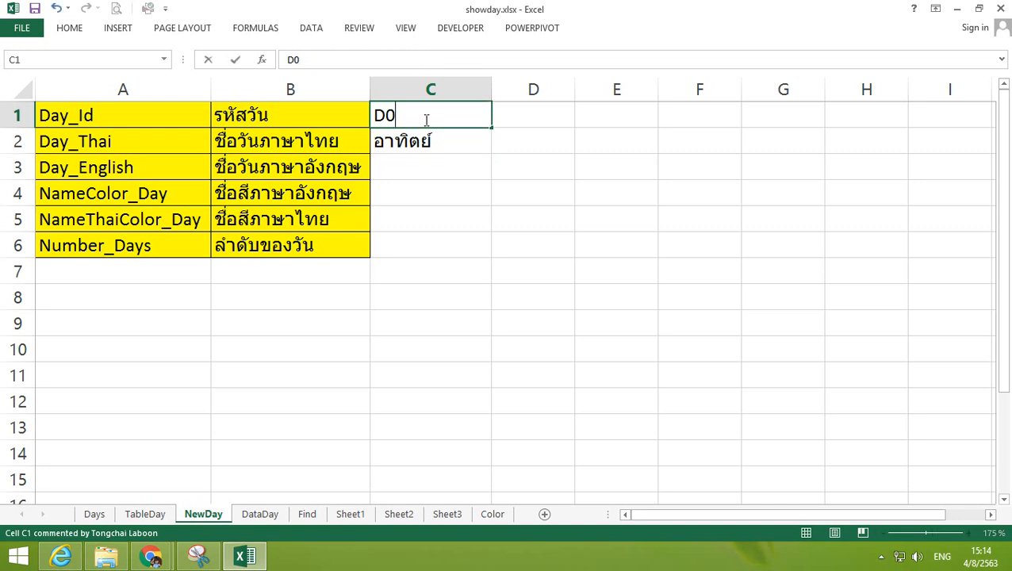
type("2")
key("Return")
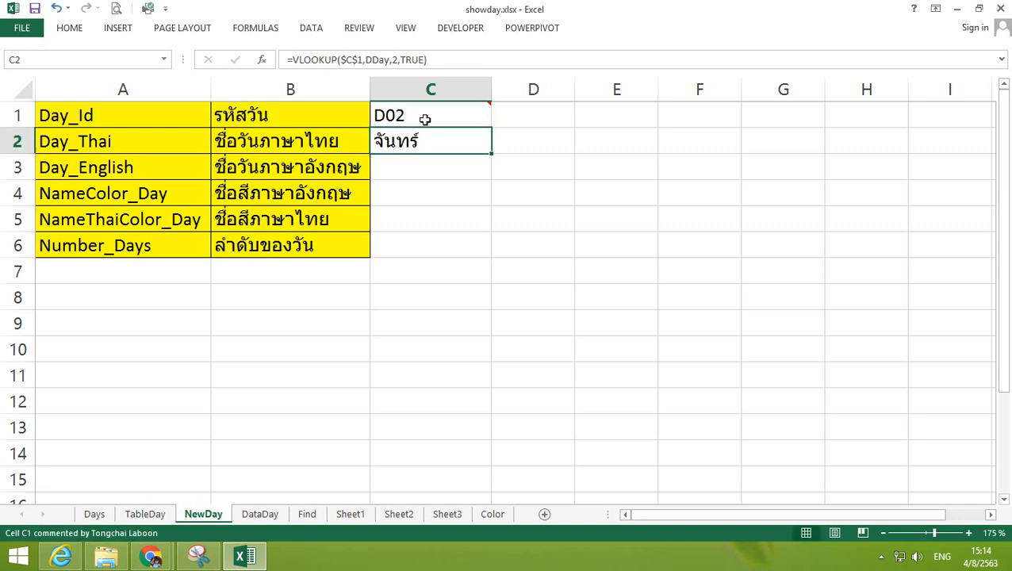
Fill the VLOOKUP formula from cell C2 down through cell C6
mouse_move(426, 119)
key("Down")
key("Up")
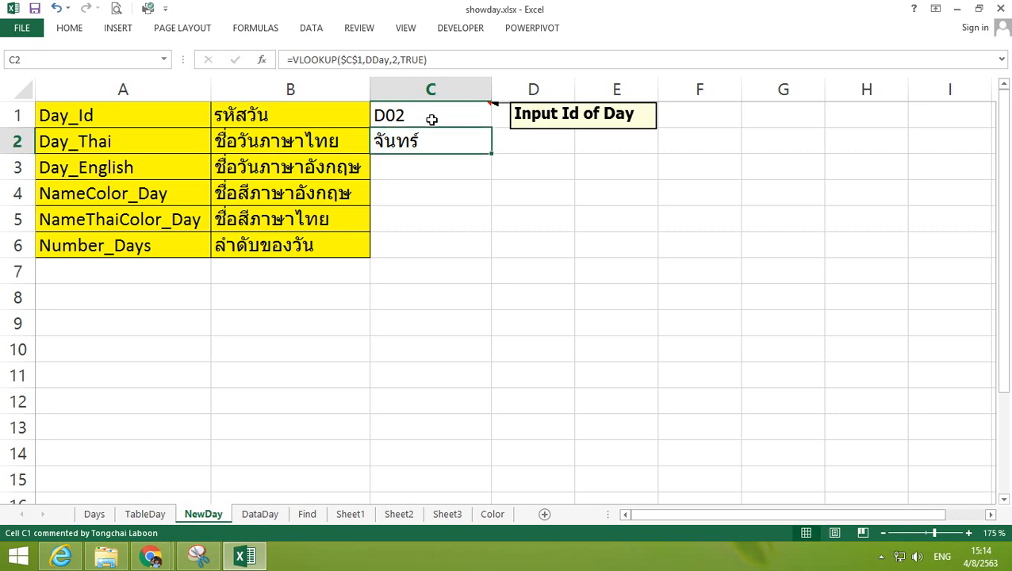
left_click_drag(492, 153, 480, 242)
Set the VLOOKUP column index in cell C3 to 3 so it returns the English day name
left_click(426, 170)
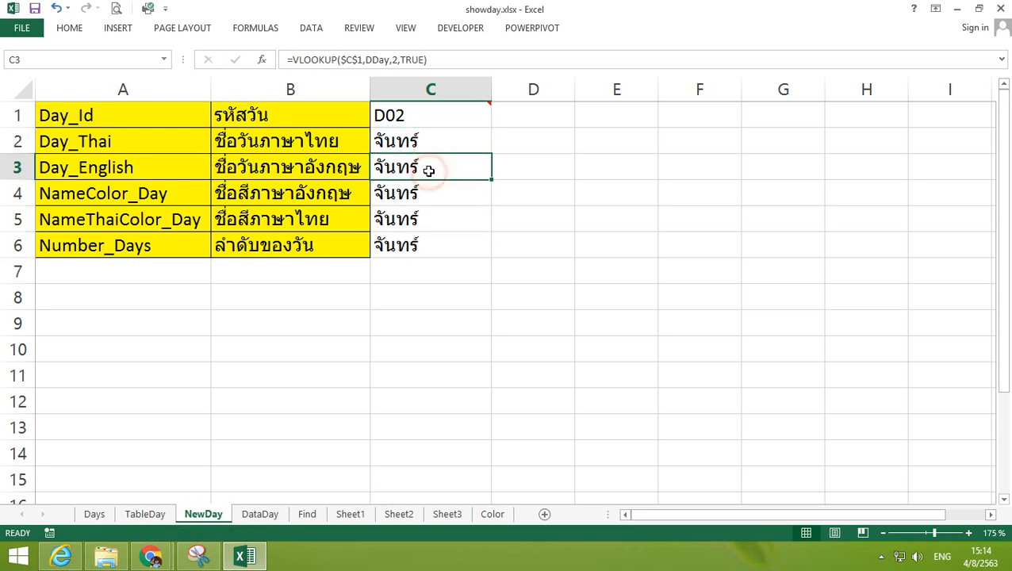
double_click(431, 171)
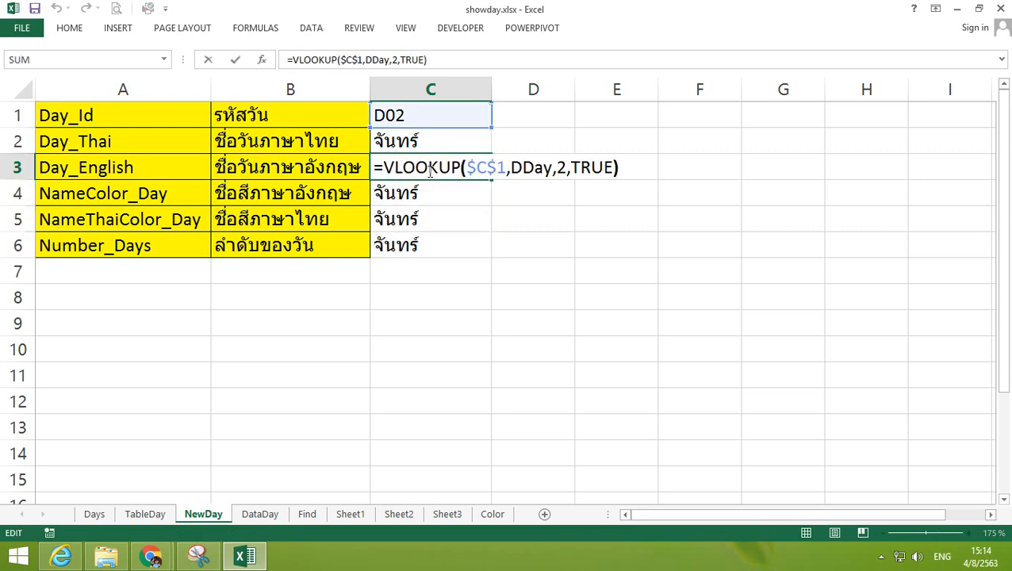
key("Left")
key("Left")
key("Left")
key("Left")
key("Left")
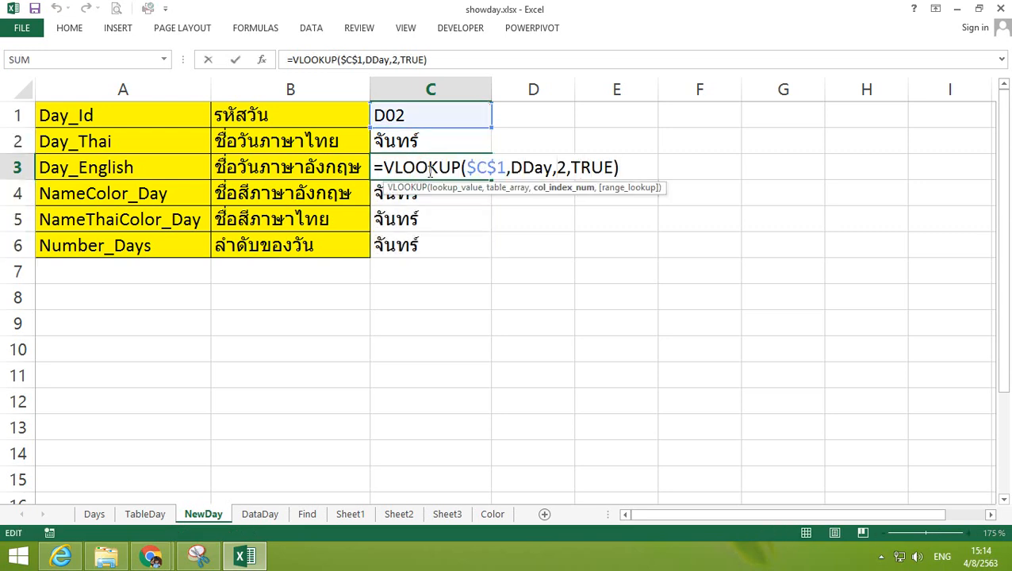
key("BackSpace")
type("3")
key("Return")
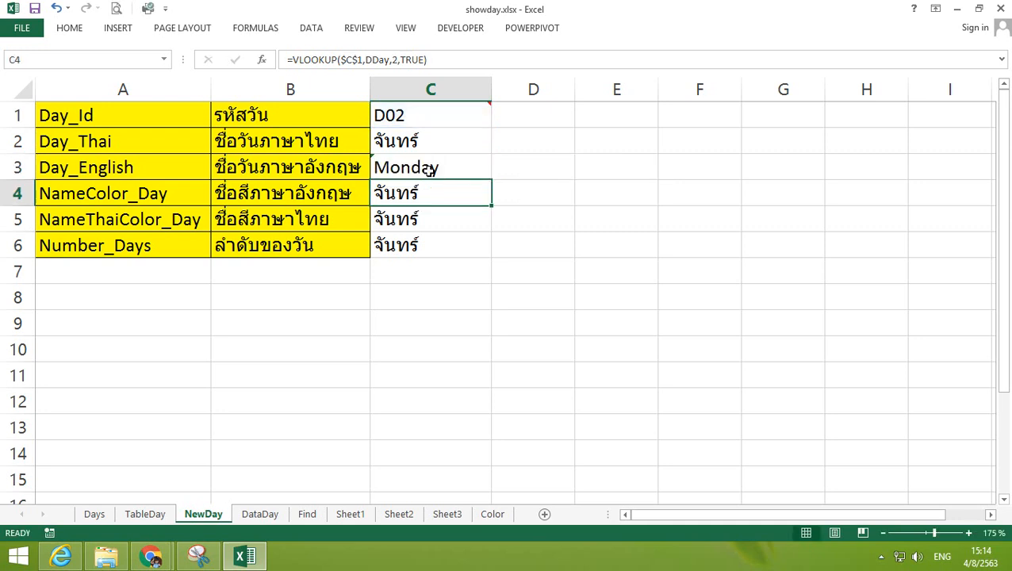
Set the VLOOKUP column index in cell C4 to 4 so it returns the English colour name
key("F2")
key("Left")
key("Left")
key("Left")
key("Left")
key("Left")
key("BackSpace")
type("4")
key("Return")
Set the VLOOKUP column index in cell C5 to 5 so it returns the Thai colour name
key("F2")
key("Left")
key("Left")
key("Left")
key("Left")
key("Left")
key("Left")
key("Left")
key("Delete")
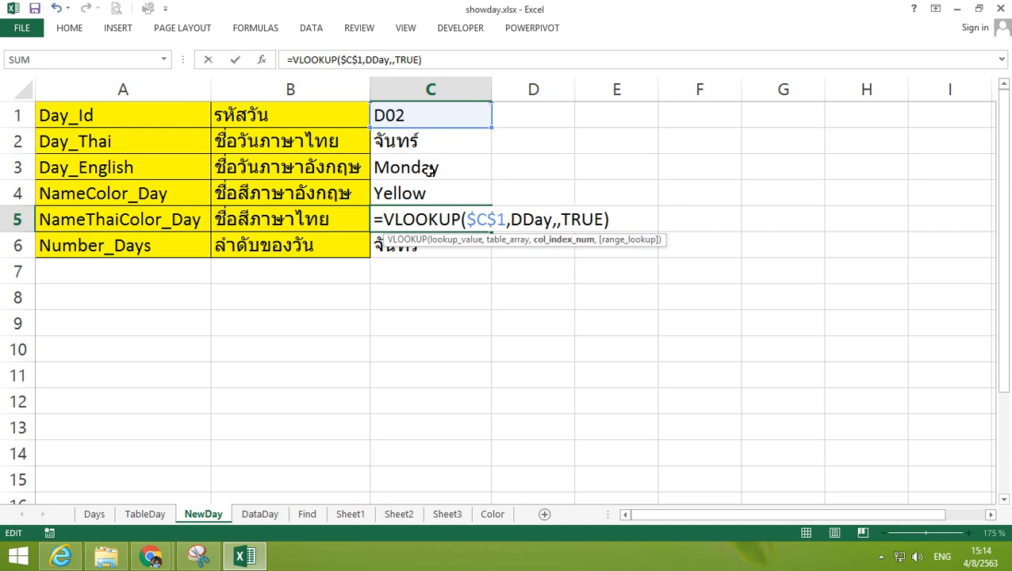
type("5")
key("Return")
Set the VLOOKUP column index in cell C6 to 6 so it returns the day's sequence number
key("F2")
key("Left")
key("Left")
key("Left")
key("Left")
key("Left")
key("Left")
key("Delete")
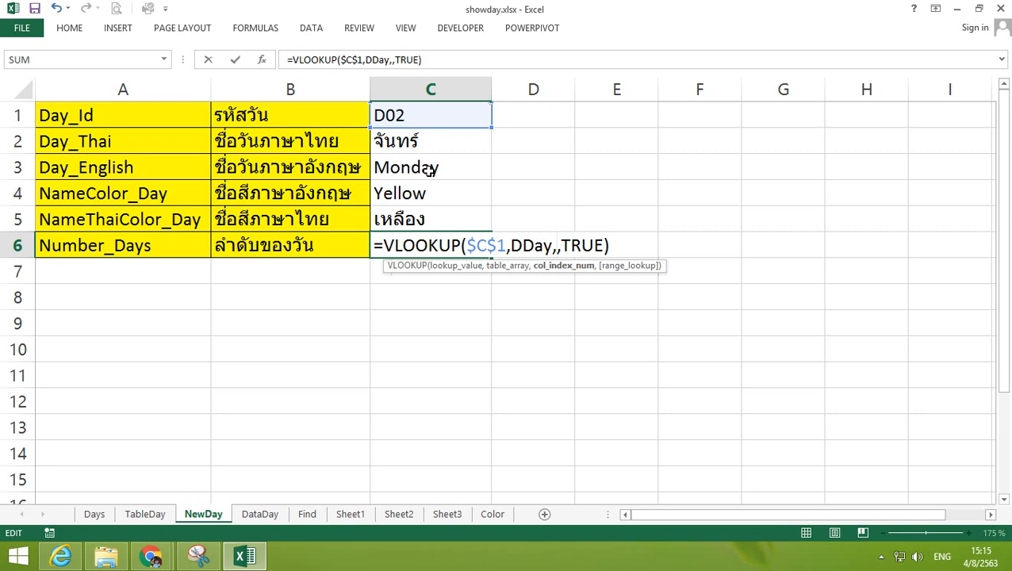
type("6")
key("ctrl+Return")
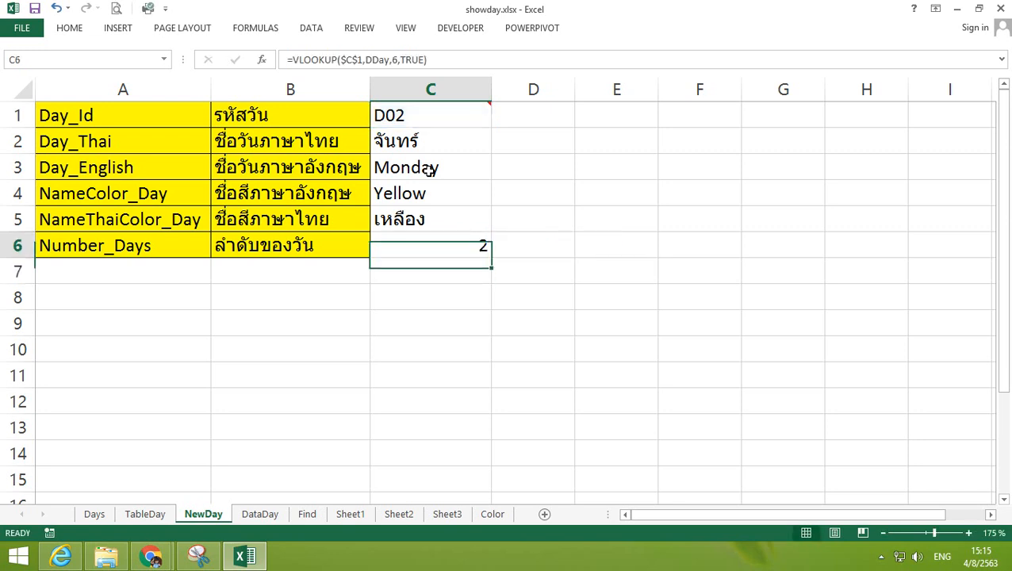
Enter the day code D06 in cell C1 to test all the lookup formulas
key("Up")
key("Up")
key("Up")
key("Up")
key("Up")
type("D06")
key("ctrl+Return")
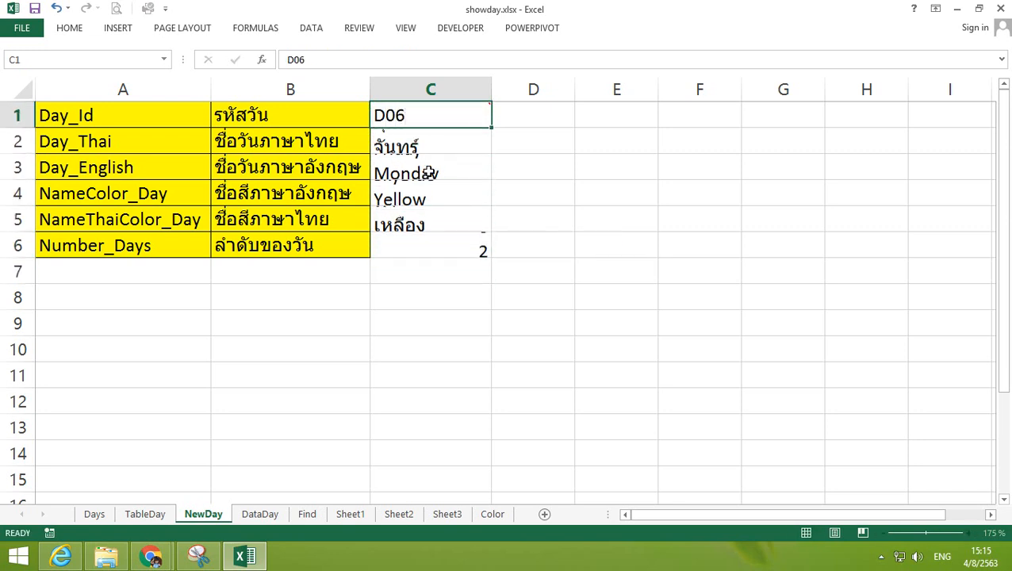